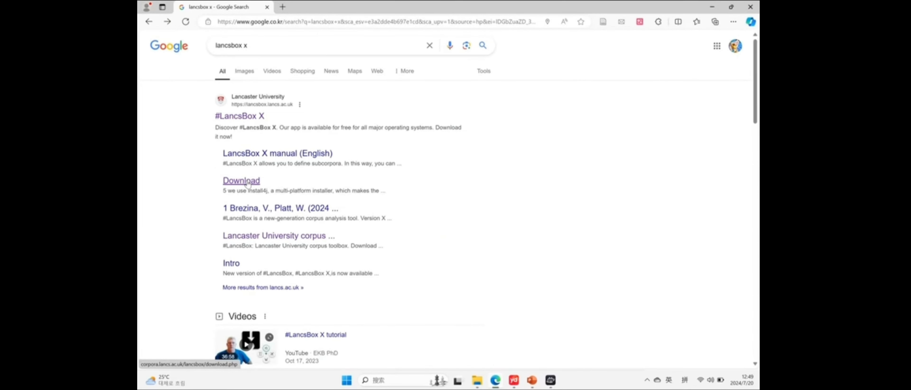
left_click(247, 184)
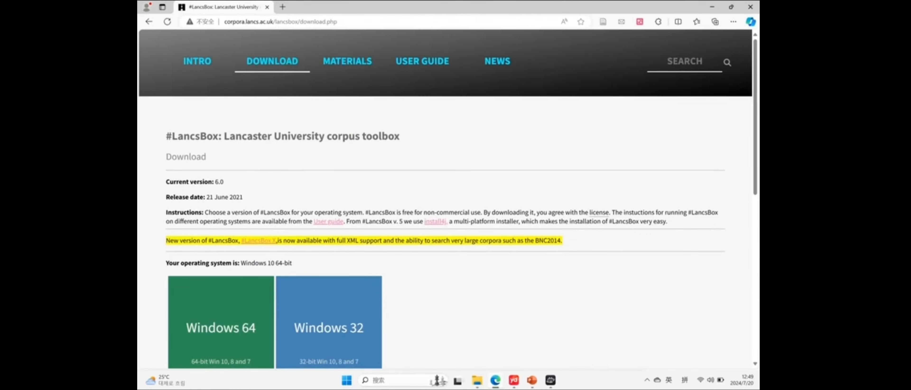
scroll(233, 317, "down", 2)
scroll(182, 83, "up", 2)
left_click(149, 22)
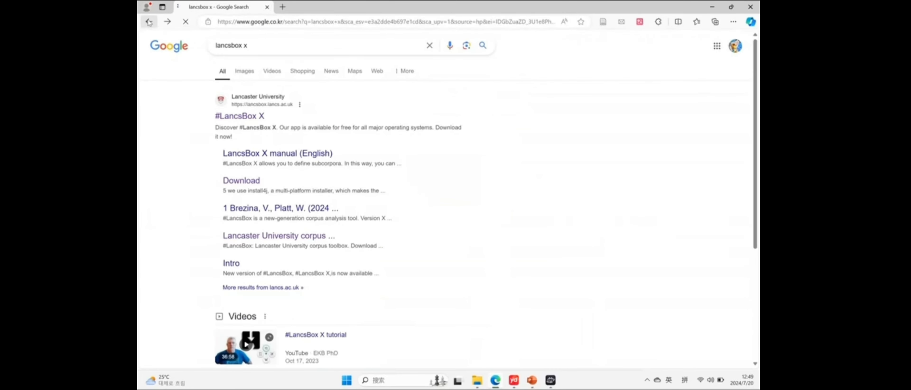
Open the #LancsBox X website, start the free download of the Windows installer, and cancel that download
left_click(236, 120)
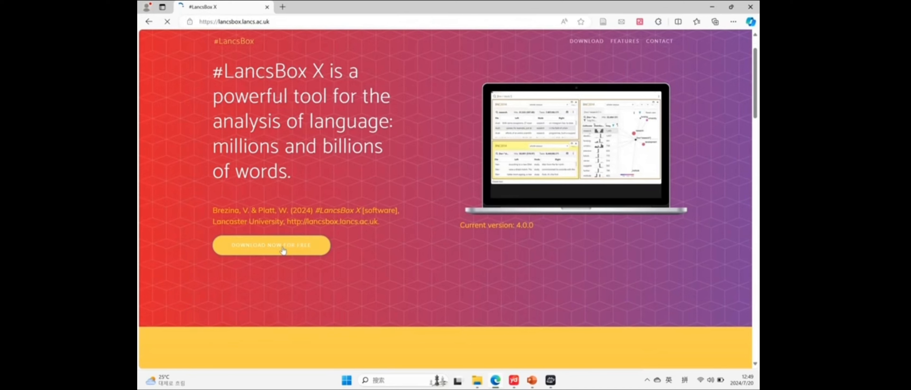
left_click(283, 251)
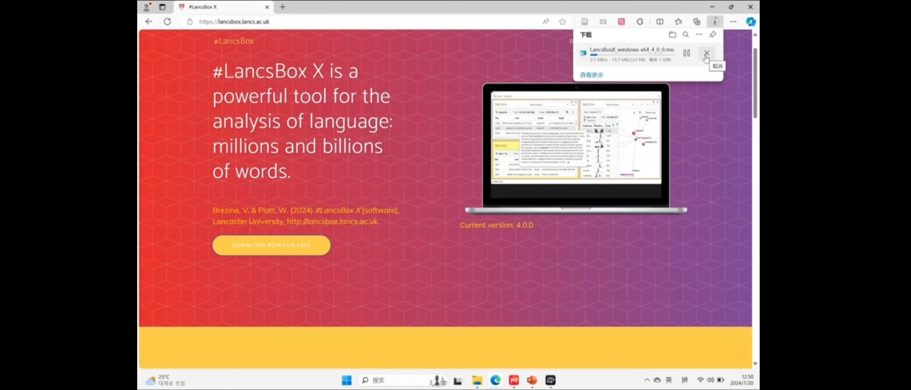
left_click(705, 54)
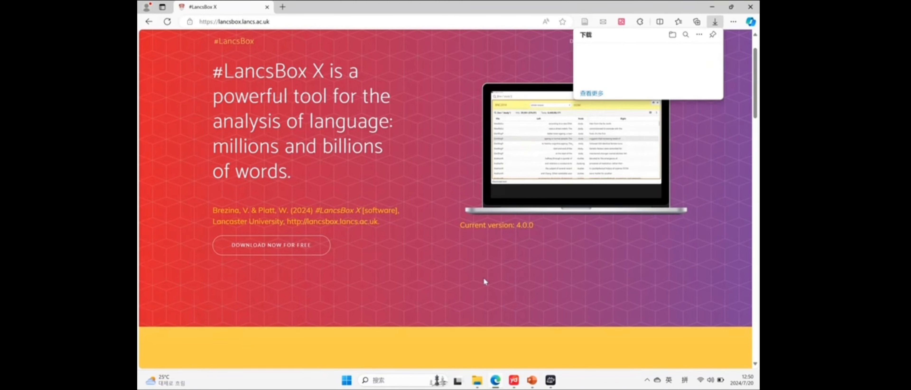
Launch the installed #LancsBox X application and view the details of the CDHR corpus
left_click(418, 379)
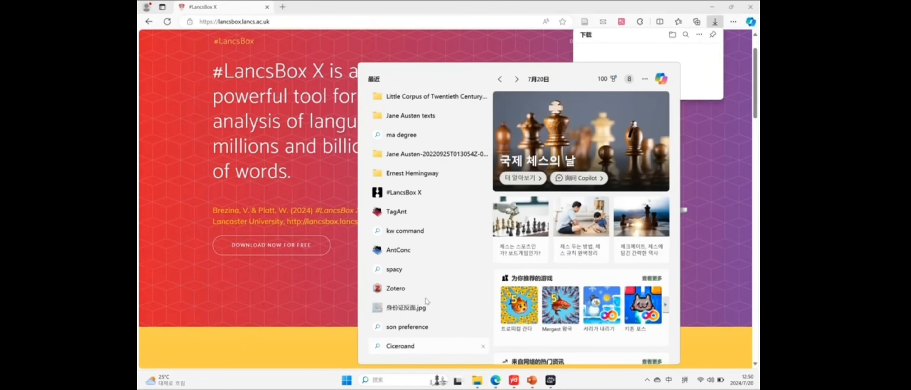
left_click(422, 193)
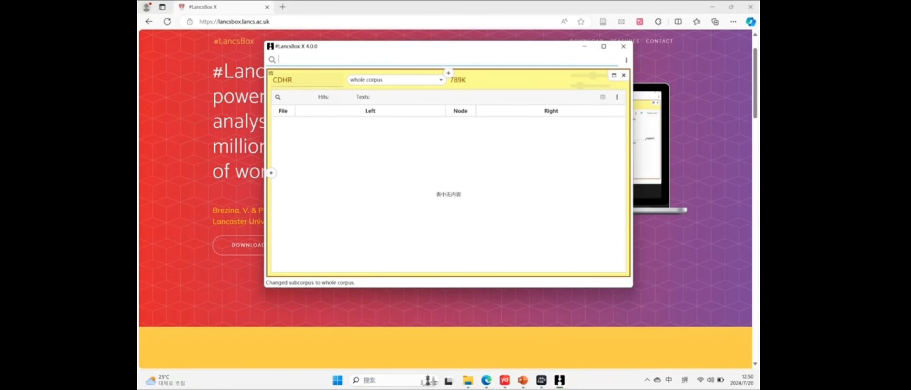
mouse_move(299, 78)
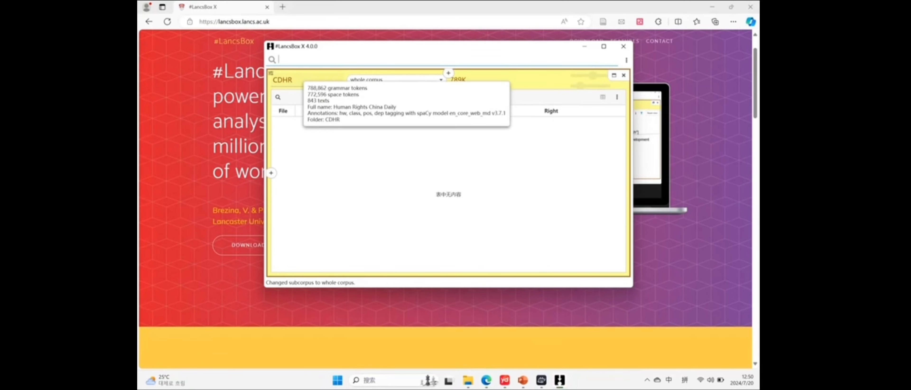
left_click(312, 172)
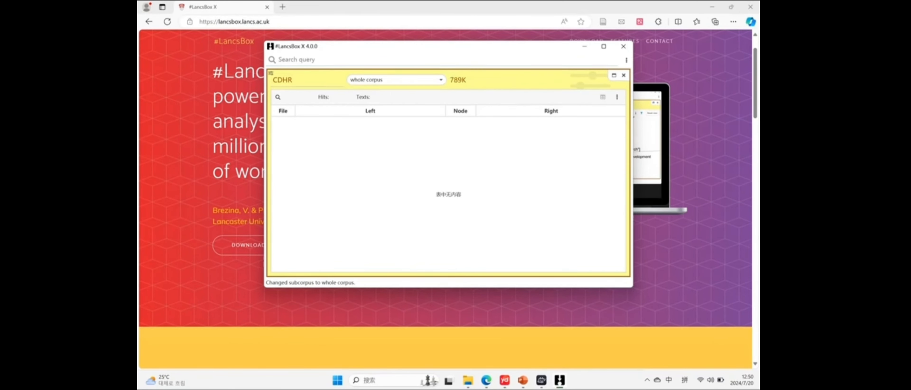
Open the Add corpora dialog and view the corpus hub details of The British National Corpus 2014, version 2.0 CLAWS7
left_click(302, 80)
left_click(392, 152)
left_click(290, 80)
left_click(290, 95)
left_click(288, 80)
left_click(295, 92)
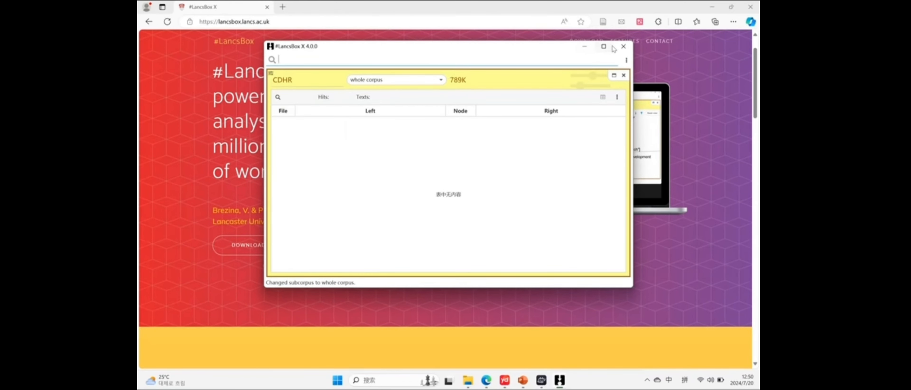
left_click(623, 46)
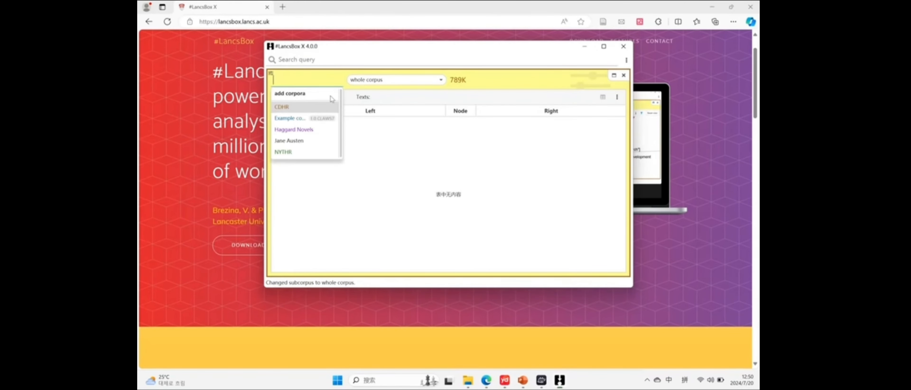
left_click(300, 94)
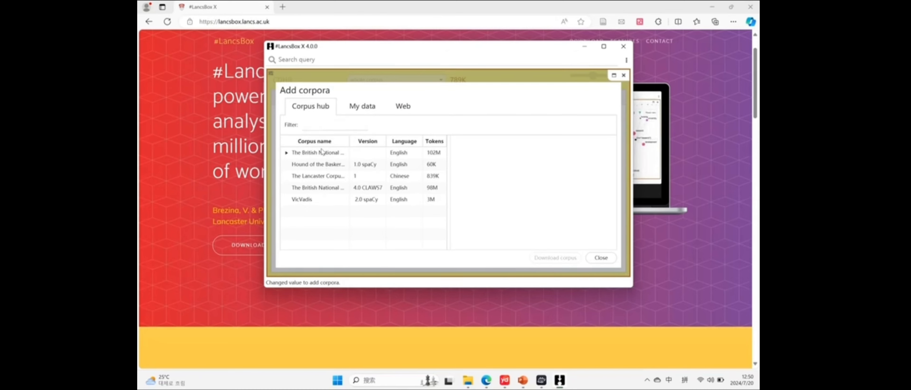
left_click_drag(350, 141, 387, 140)
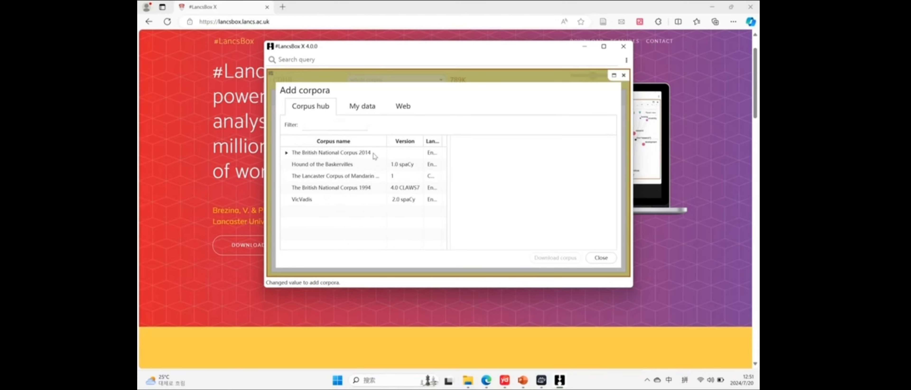
double_click(320, 154)
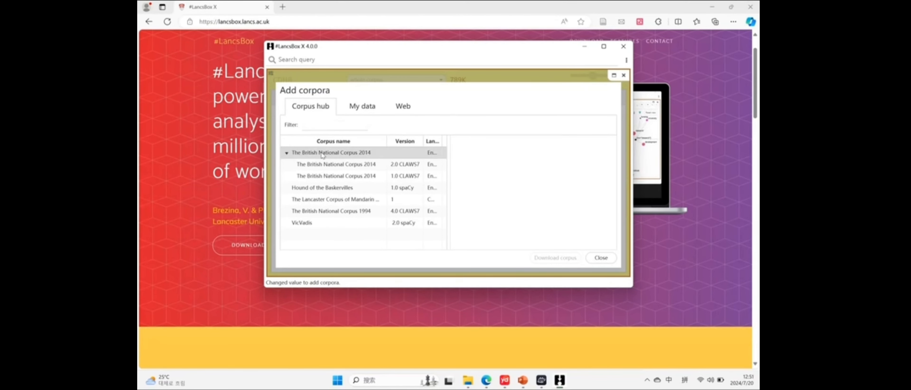
left_click(329, 165)
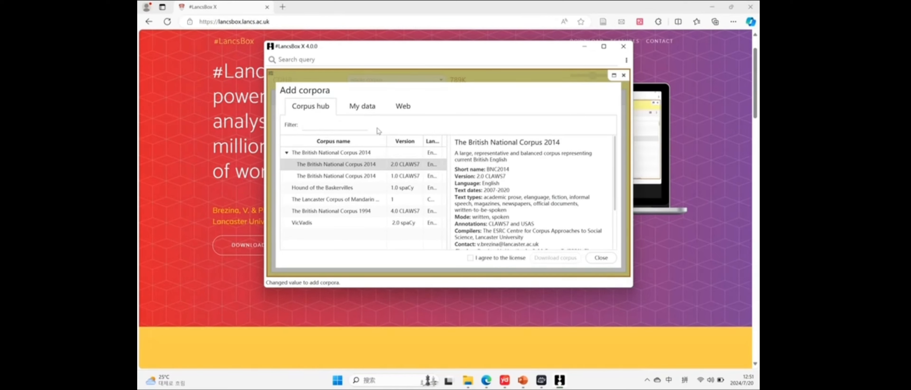
Start a corpus from own data and enter Haggards Novels as its full name
left_click(369, 110)
left_click(478, 127)
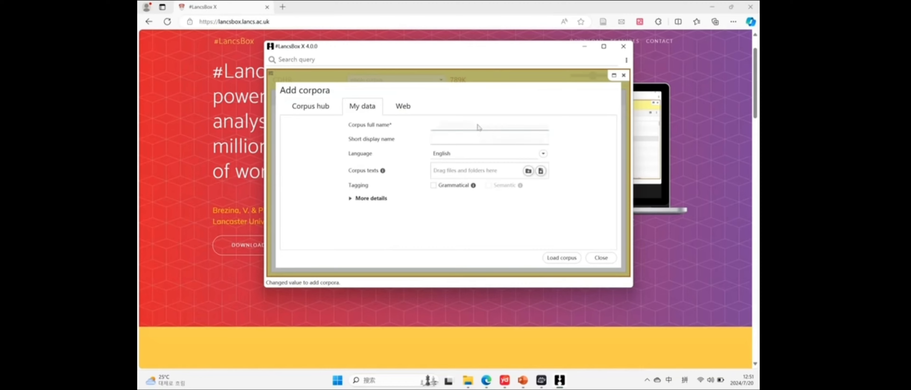
key("Caps_Lock")
type("H")
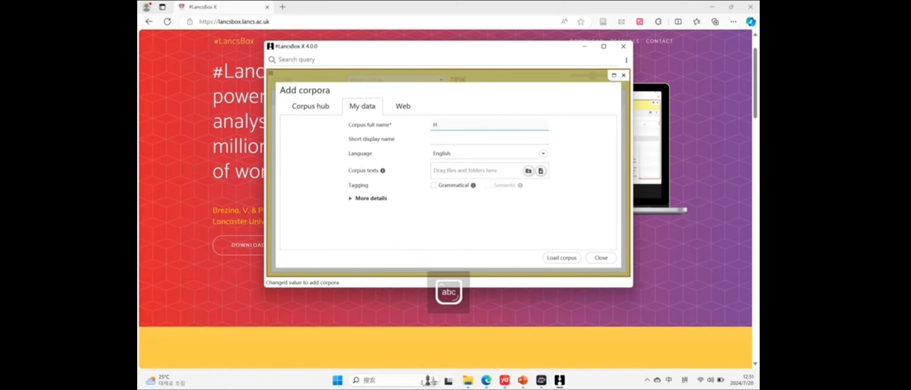
type("aggai")
key("shift")
type("ds Novels")
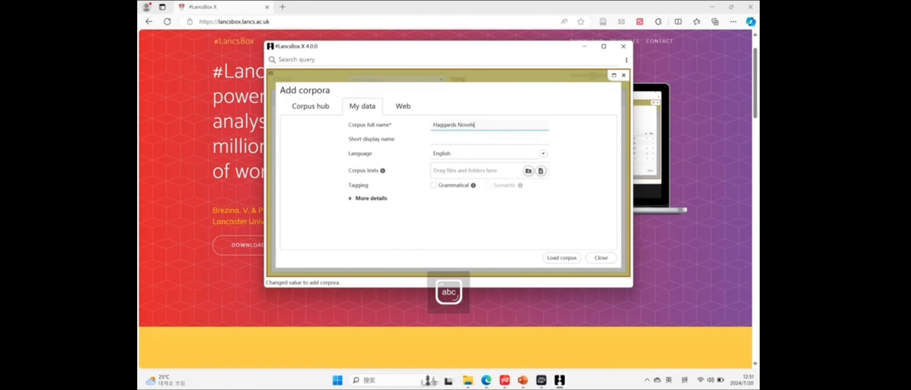
Add the Haggard folder from Video Demo Project as corpus texts with grammatical tagging, and close the dialog without loading the corpus
left_click(468, 380)
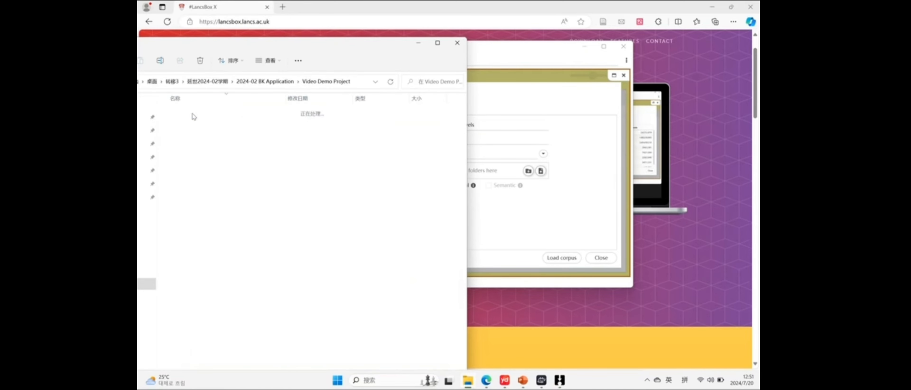
double_click(194, 113)
left_click(294, 82)
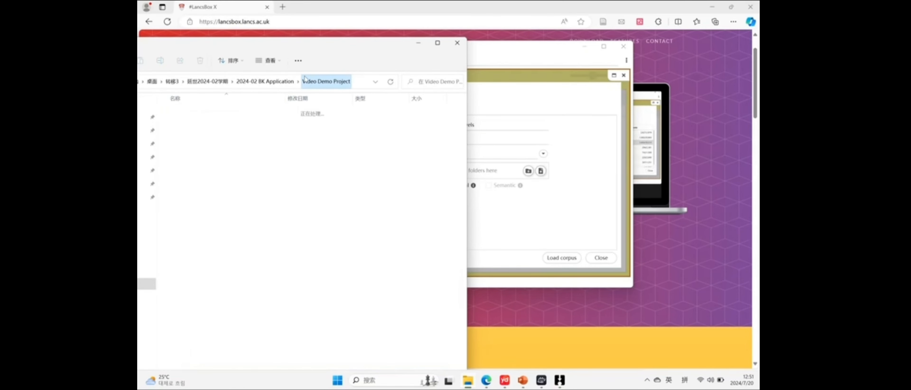
left_click_drag(369, 46, 357, 73)
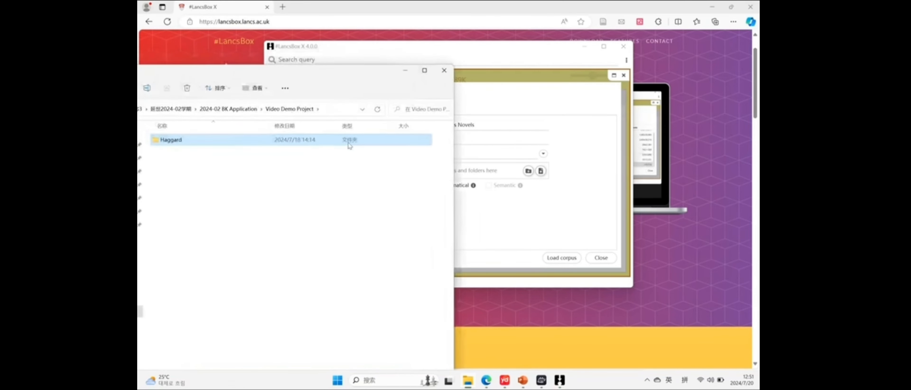
left_click_drag(471, 159, 482, 173)
left_click(415, 78)
left_click(433, 185)
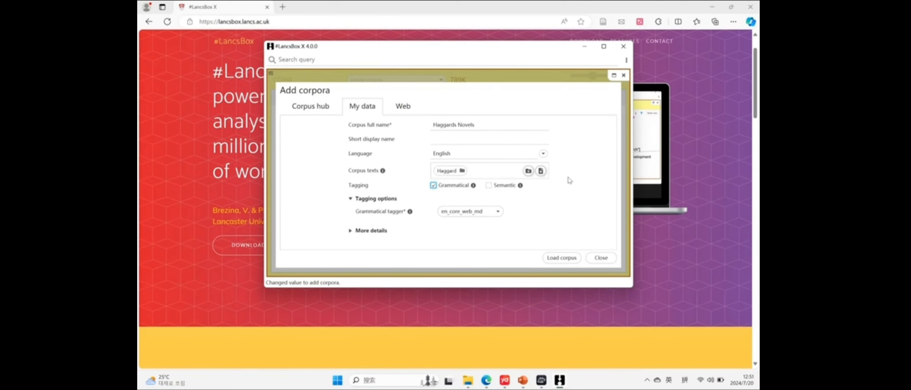
left_click(601, 258)
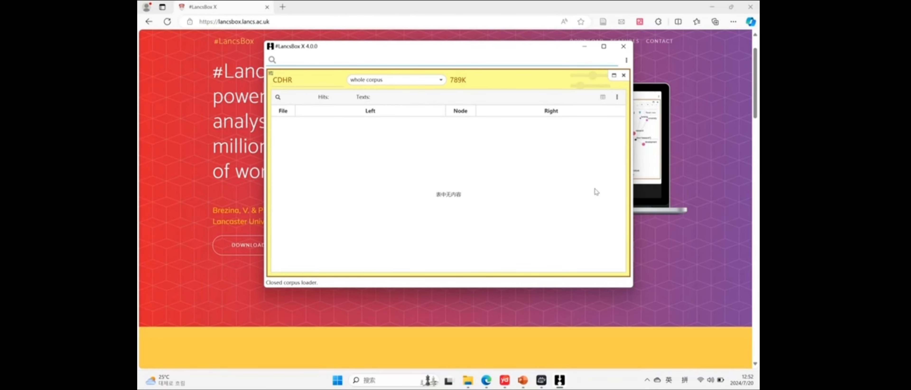
Replace the concordance panel with a GraphColl panel and switch its corpus to Haggard Novels
left_click(626, 174)
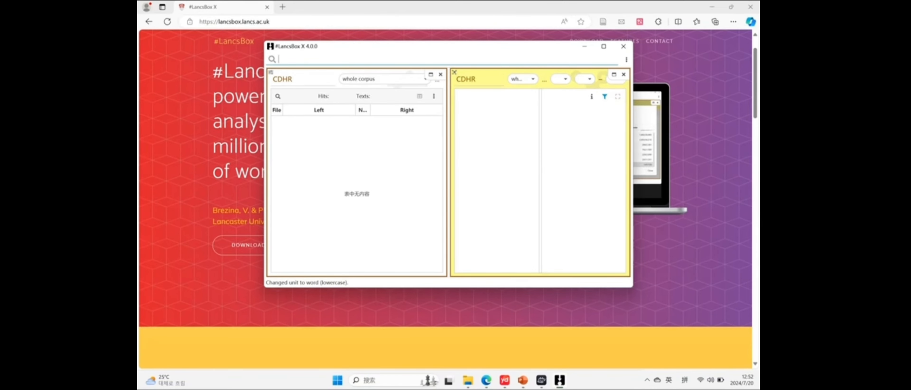
left_click(440, 75)
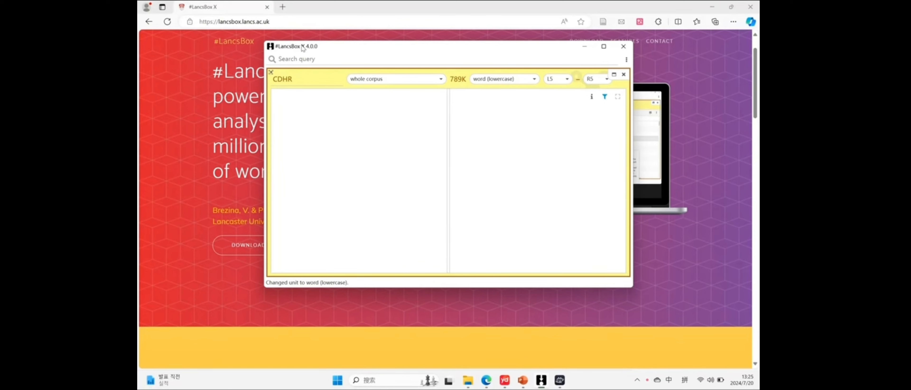
left_click(273, 79)
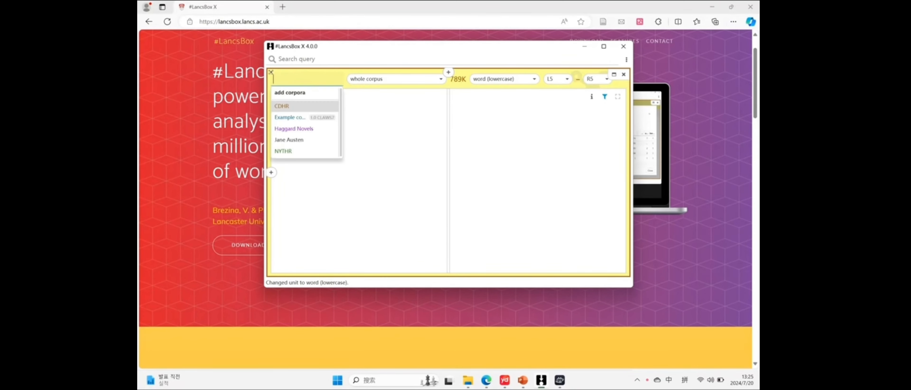
left_click(368, 122)
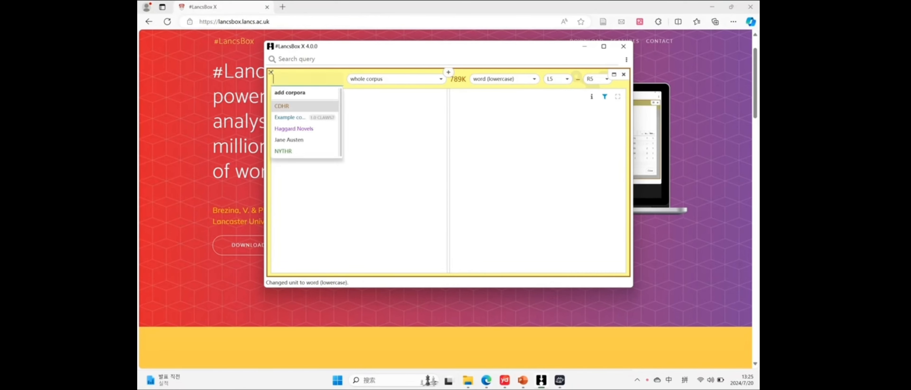
left_click(295, 129)
left_click(336, 142)
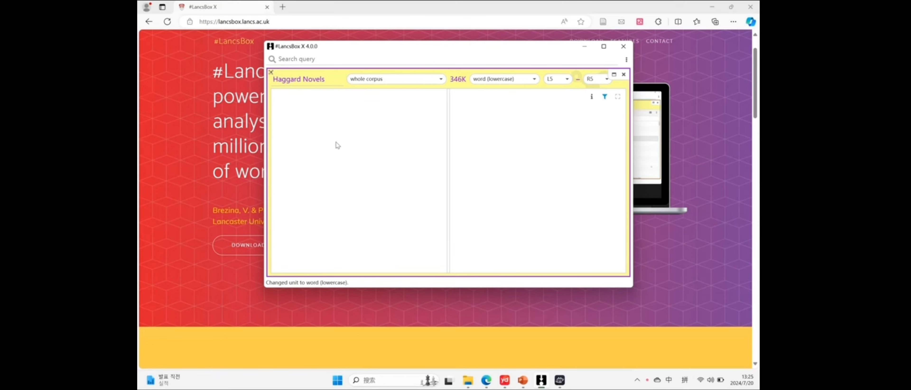
Search the Haggard Novels corpus for the collocates of "he" and check the available left span options
type("he")
key("Return")
key("Return")
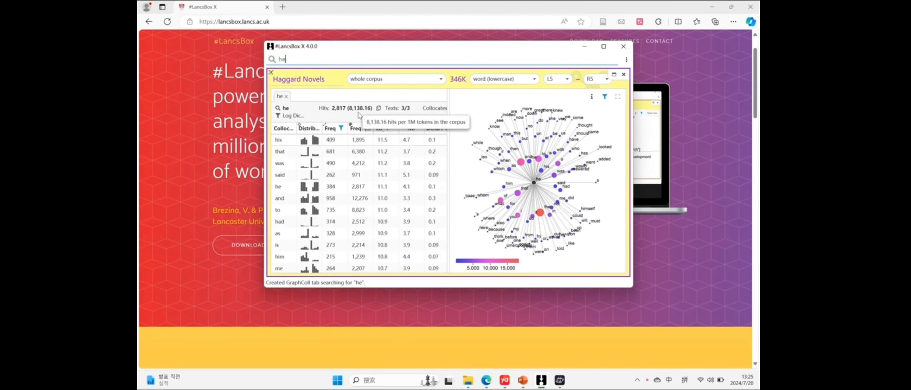
mouse_move(320, 83)
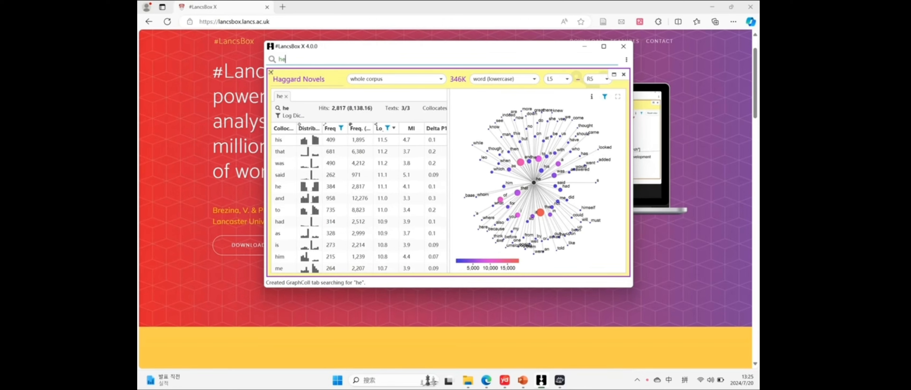
left_click(555, 84)
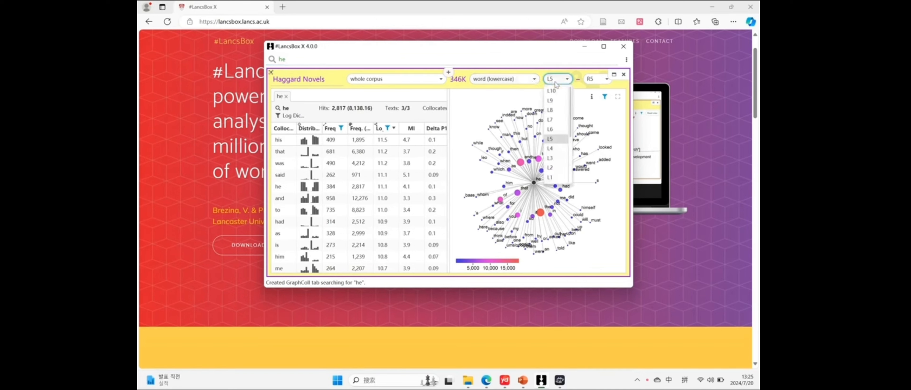
left_click(556, 84)
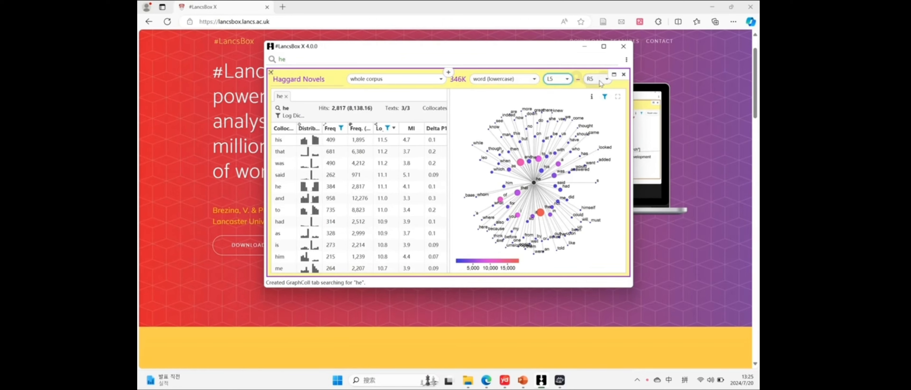
Add the collocates of "she" to the collocation graph and maximize the application window
left_click(287, 60)
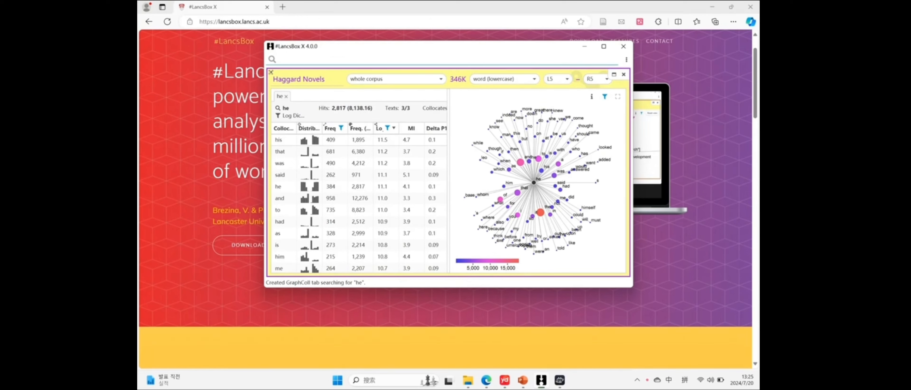
type("she")
key("Return")
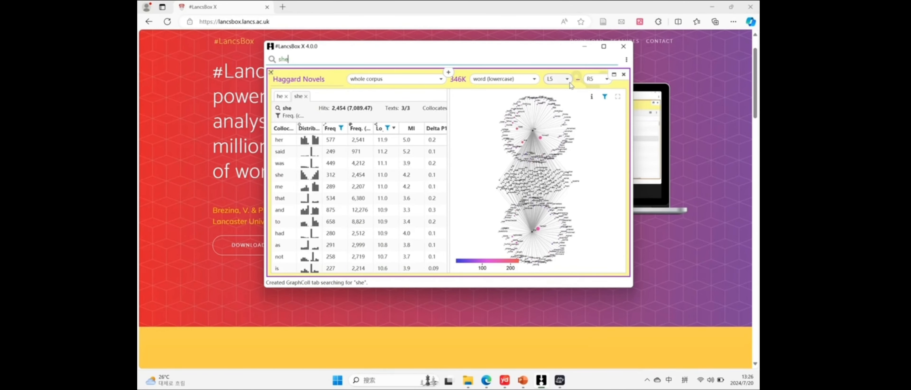
left_click(604, 46)
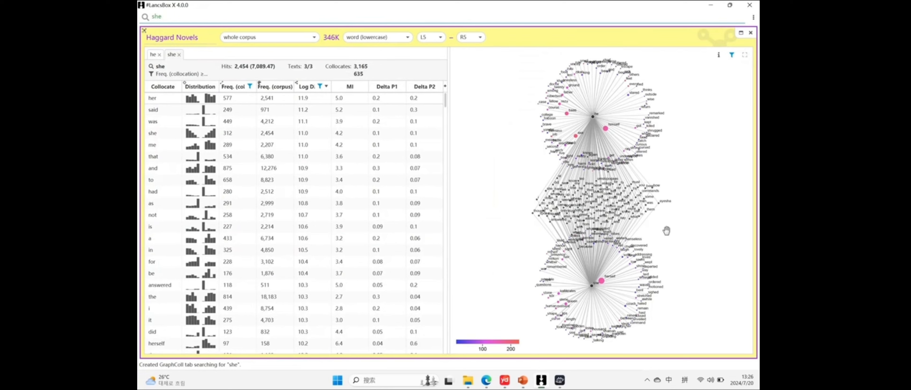
left_click(493, 169)
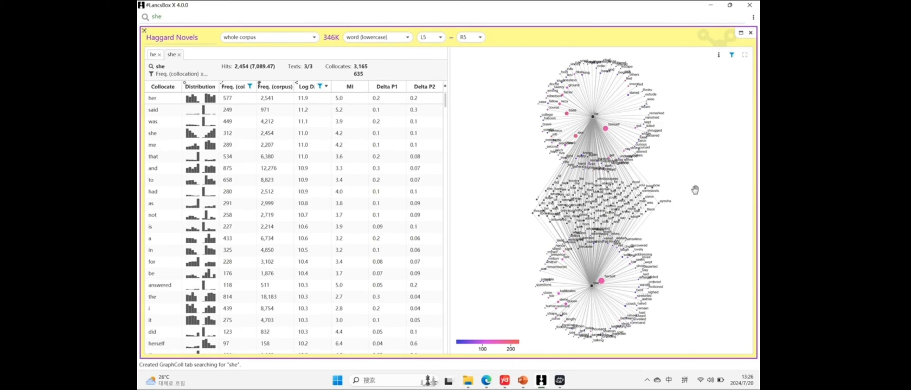